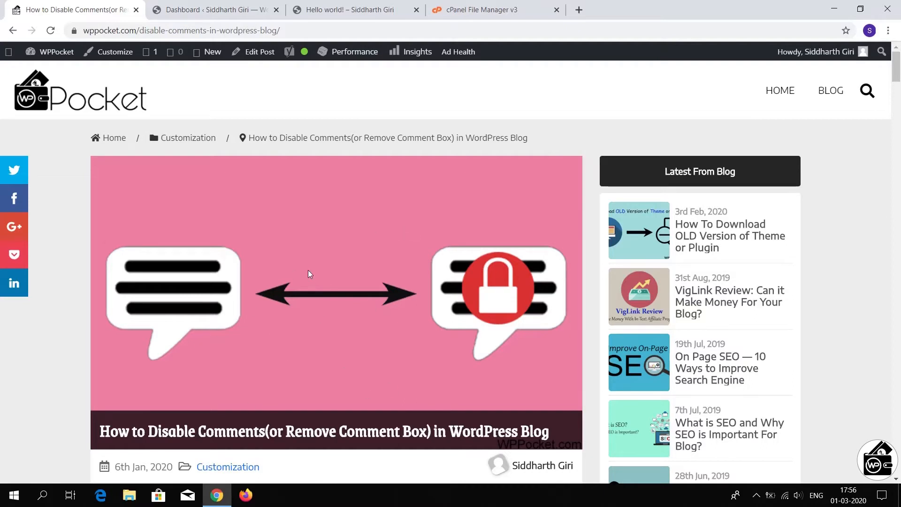
Step: Switch to the WordPress admin dashboard and search the plugin directory for "Disable Comments"
click(232, 5)
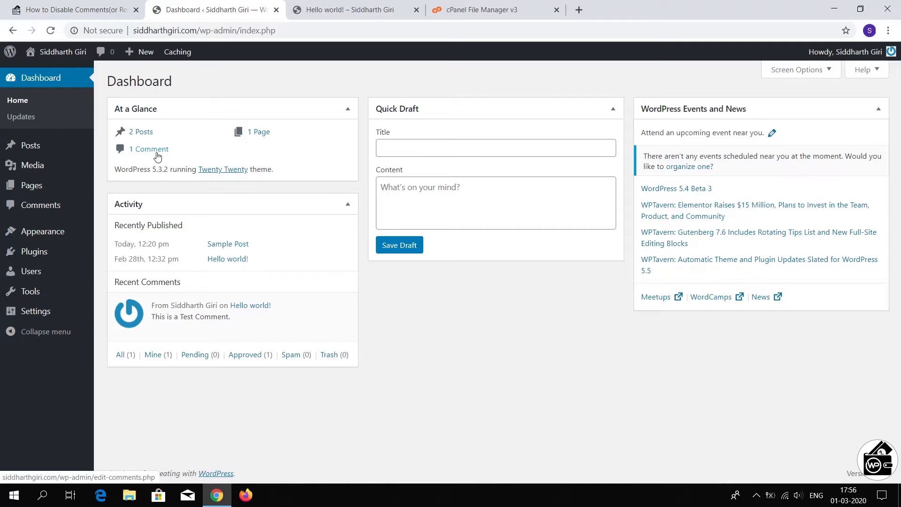
mouse_move(57, 258)
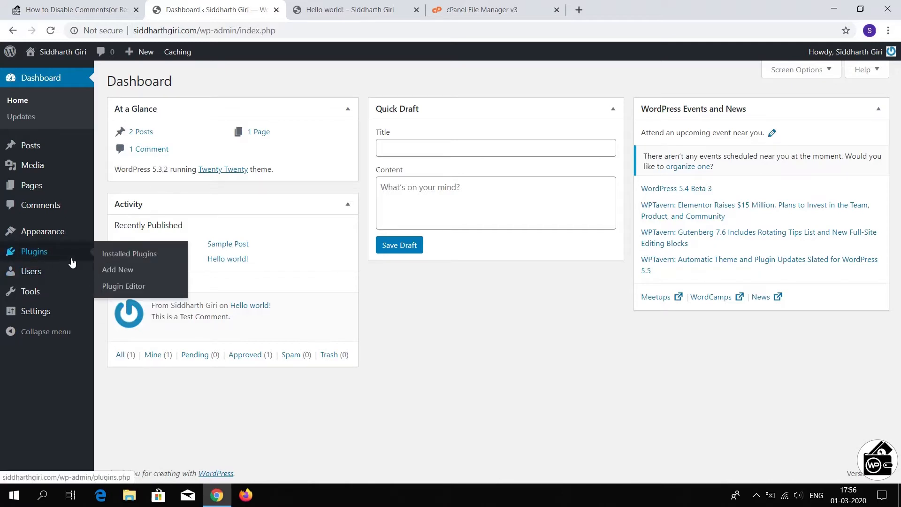
click(109, 271)
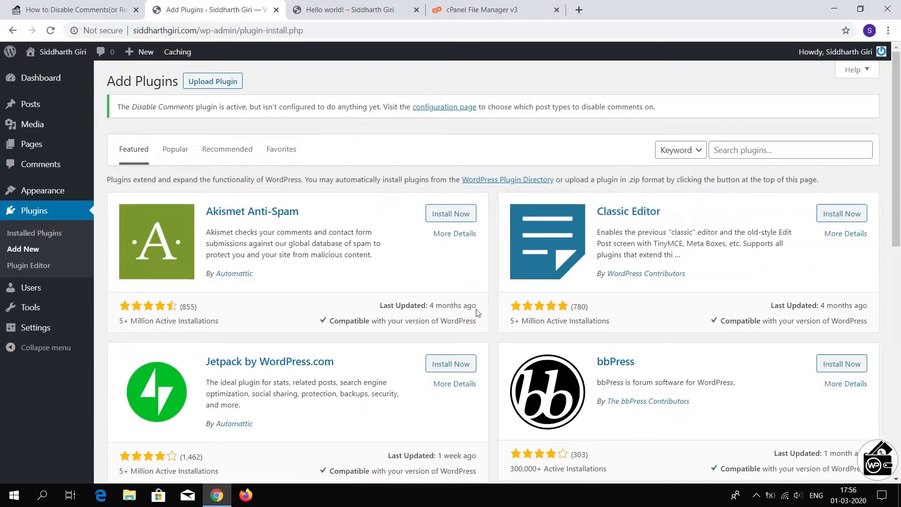
click(830, 156)
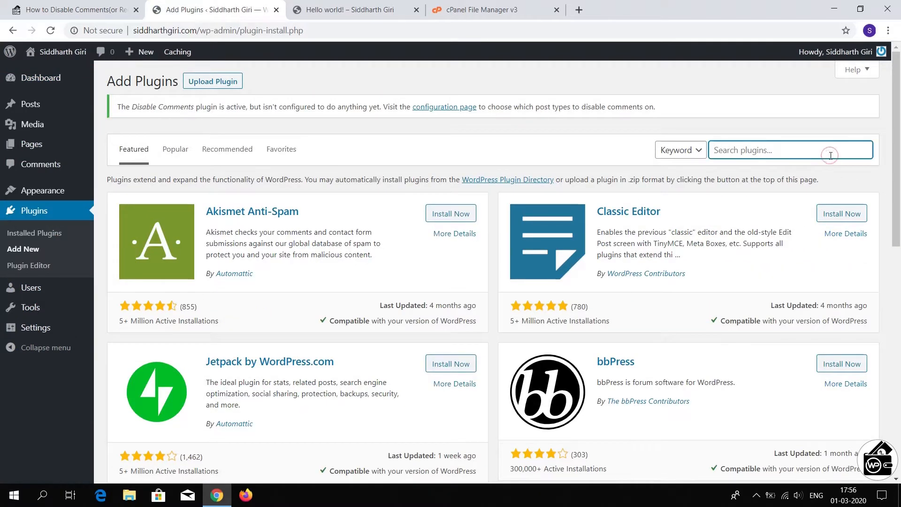
text(Disable Comments)
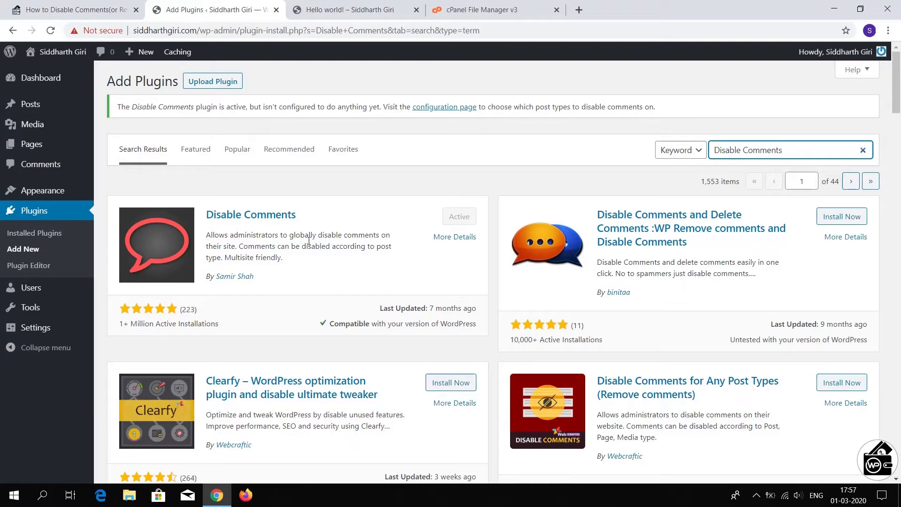
Step: Configure the Disable Comments plugin to disable comments Everywhere and save the changes
mouse_move(79, 332)
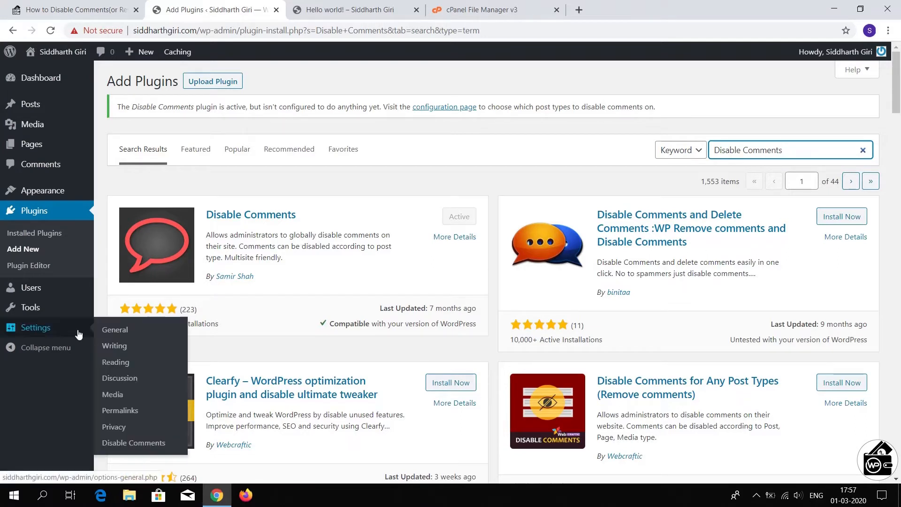
click(134, 443)
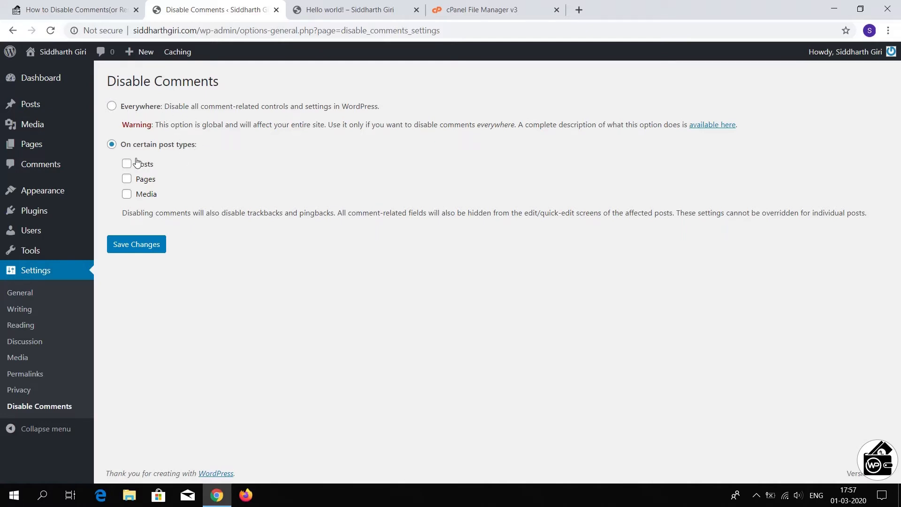
click(113, 107)
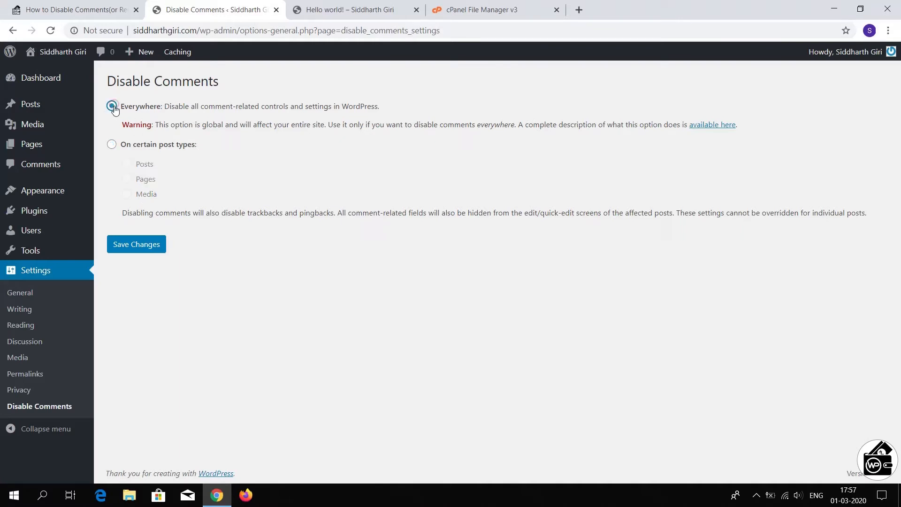
click(139, 245)
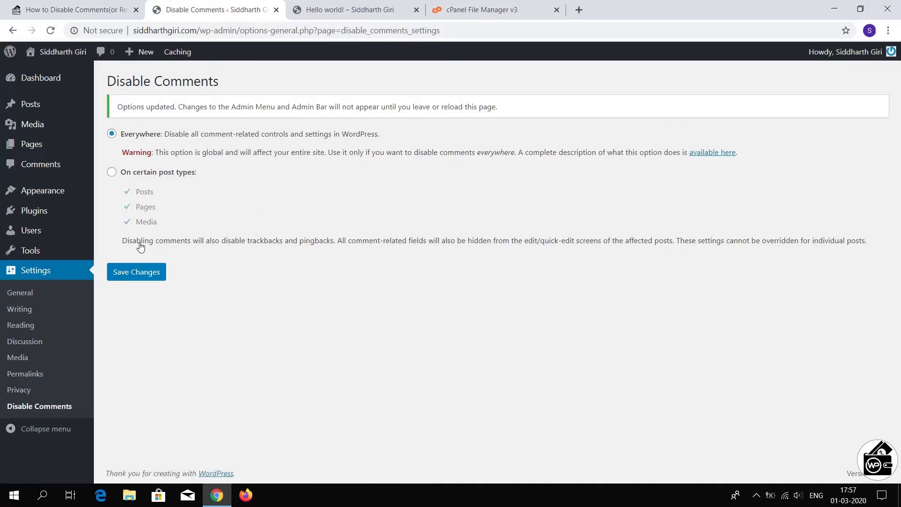
Step: Examine the comment section of the "Hello world!" post and reload the page to check the effect of the setting
click(370, 4)
scroll(427, 360, down, 10)
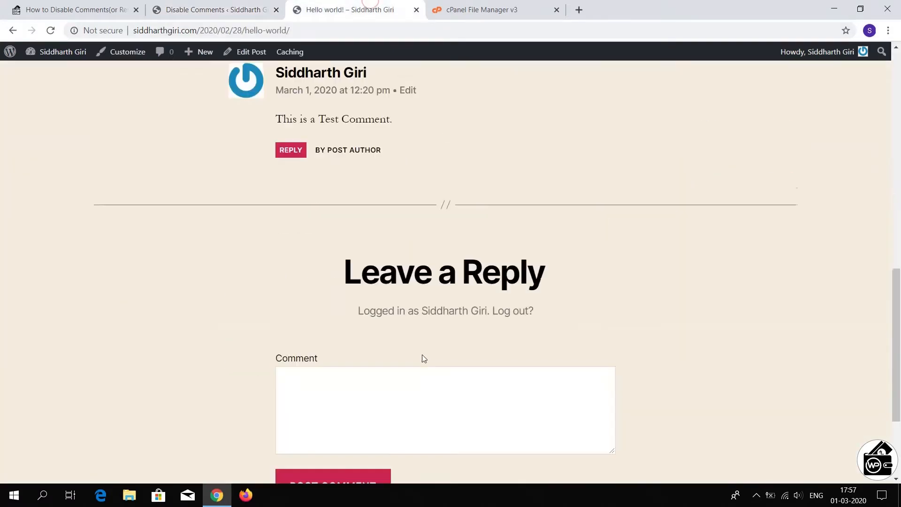
scroll(422, 354, up, 4)
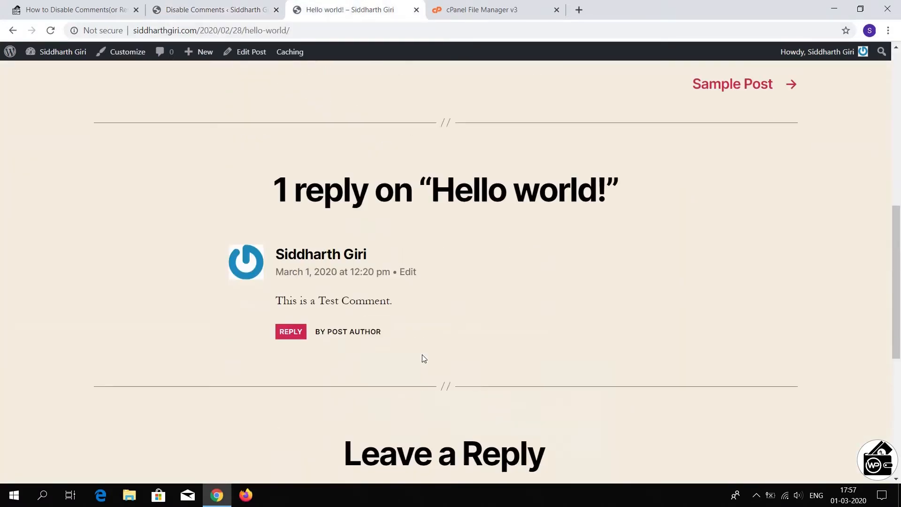
click(53, 34)
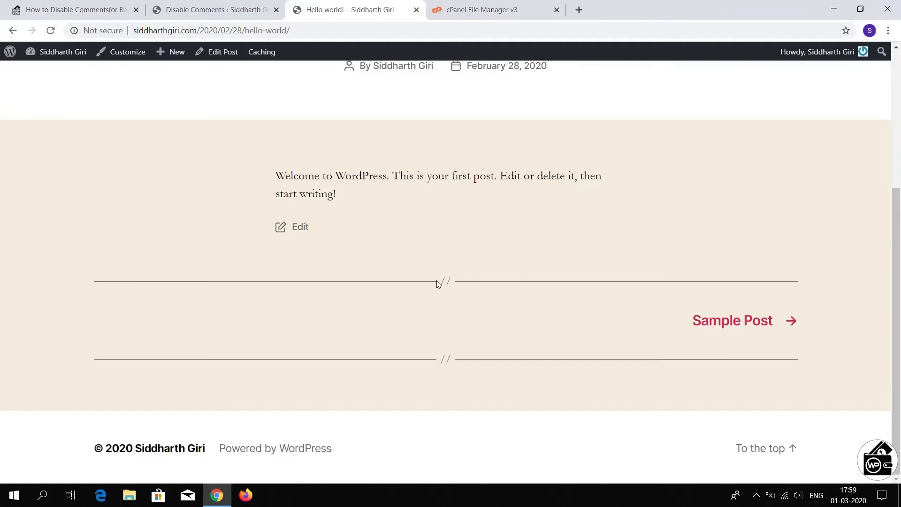
Step: Deactivate the Disable Comments plugin and reload the "Hello world!" post to check its comment section
click(207, 10)
mouse_move(57, 212)
click(132, 216)
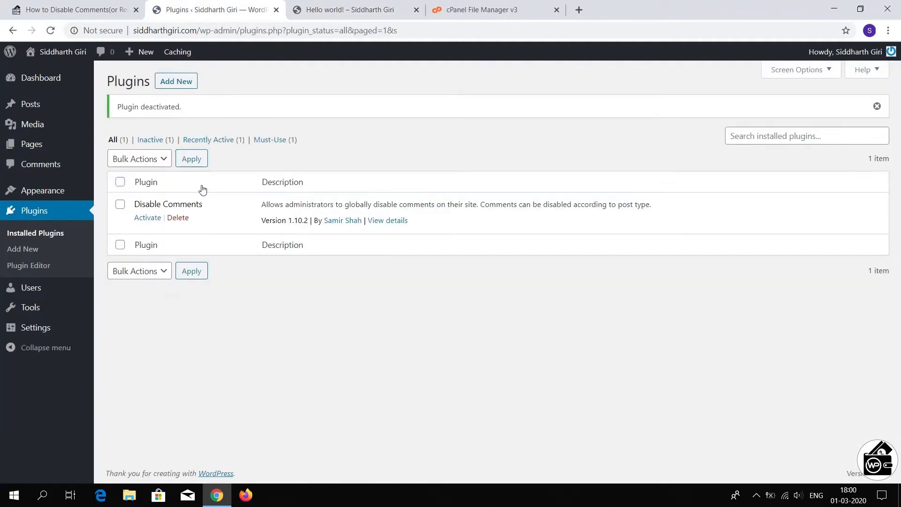
key(ctrl+Tab)
click(43, 35)
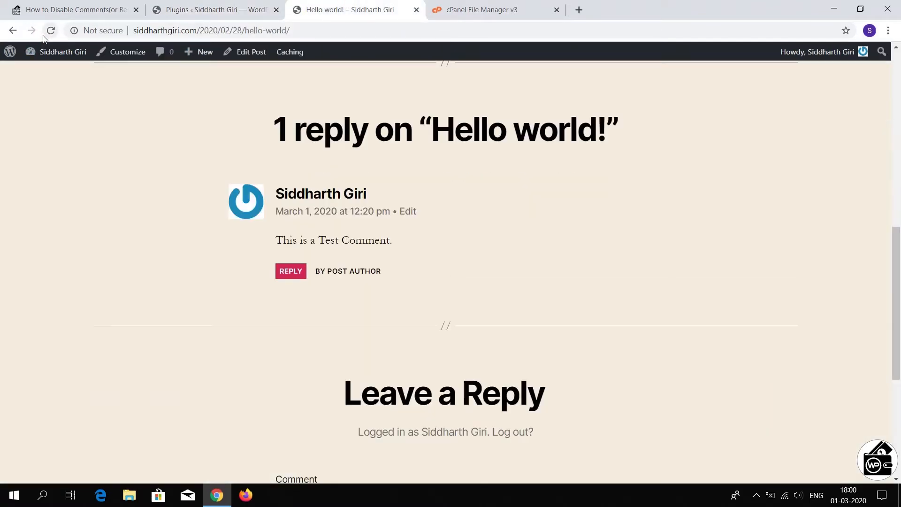
Step: Switch to the cPanel File Manager and open the wp-content/themes/twentytwenty folder
click(467, 4)
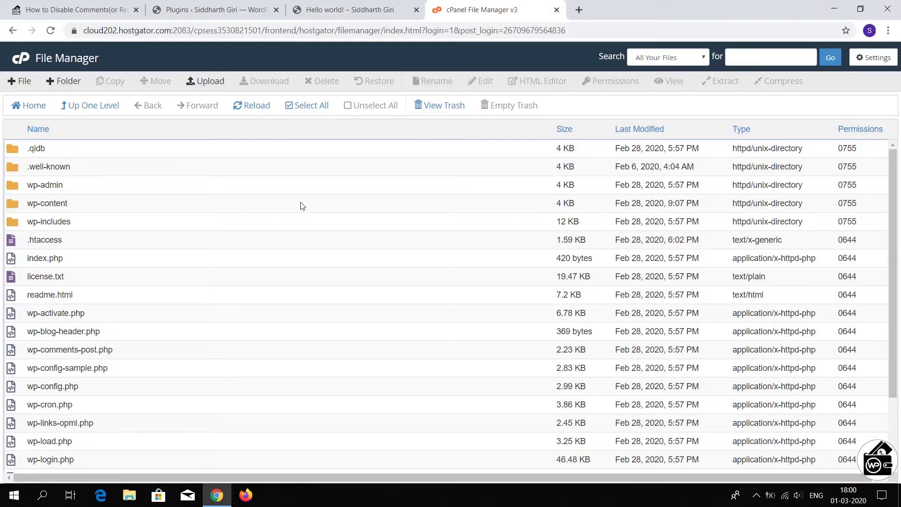
double_click(11, 204)
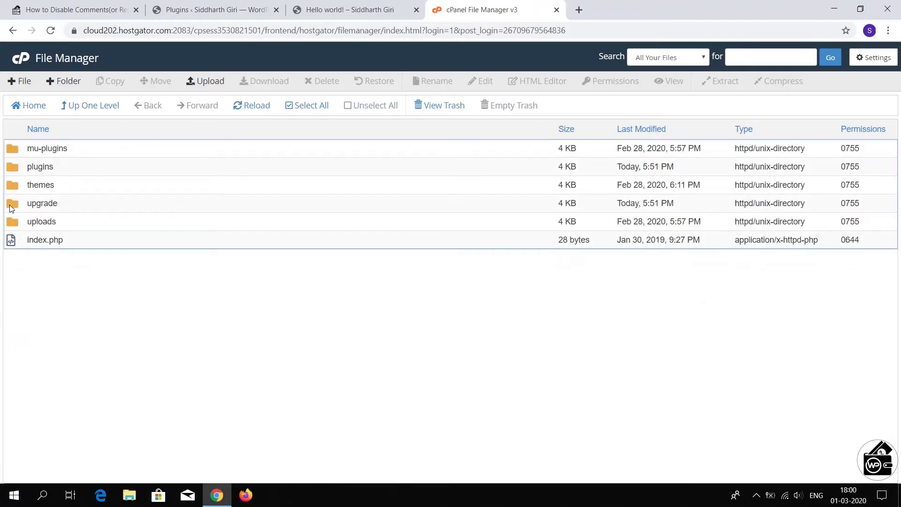
double_click(14, 190)
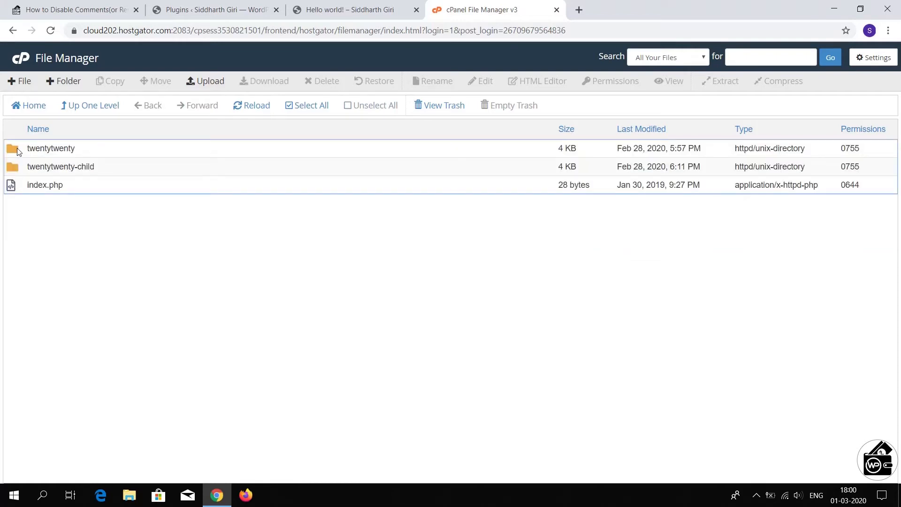
double_click(17, 149)
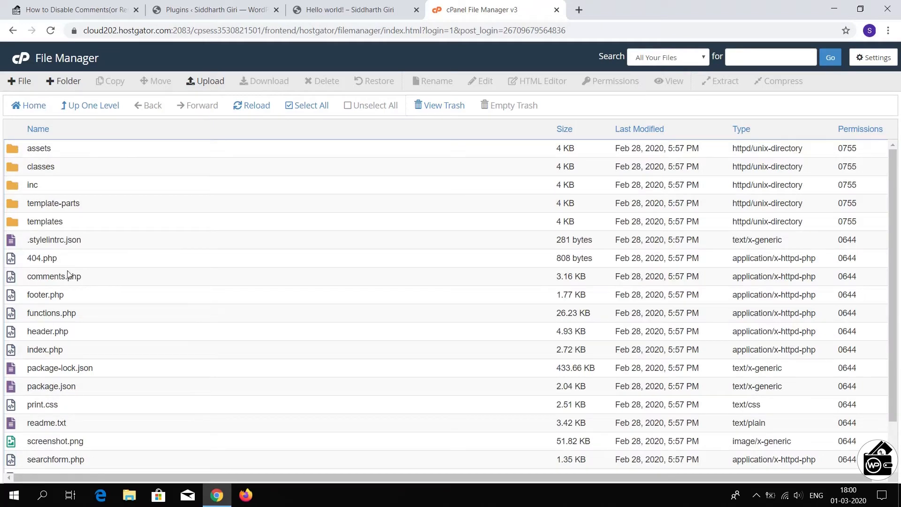
Step: Rename the theme's comments.php file as comments_disable.php
right_click(95, 277)
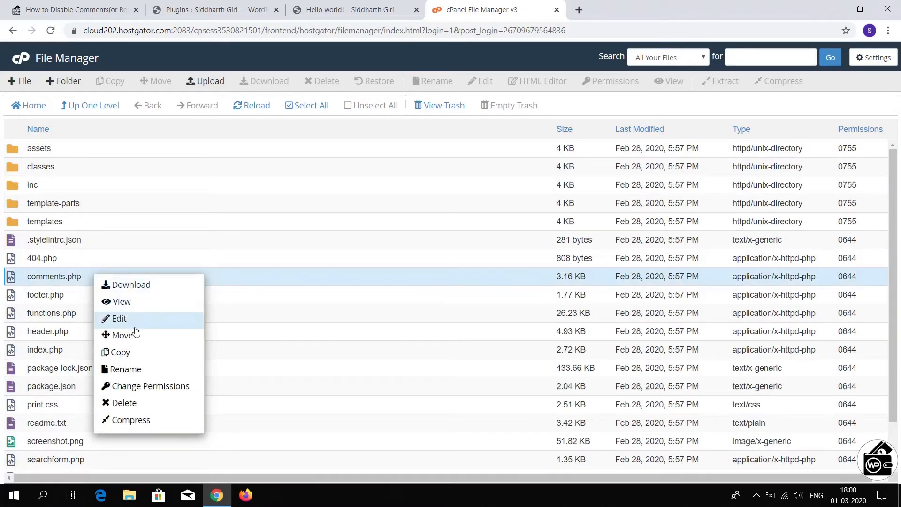
click(125, 369)
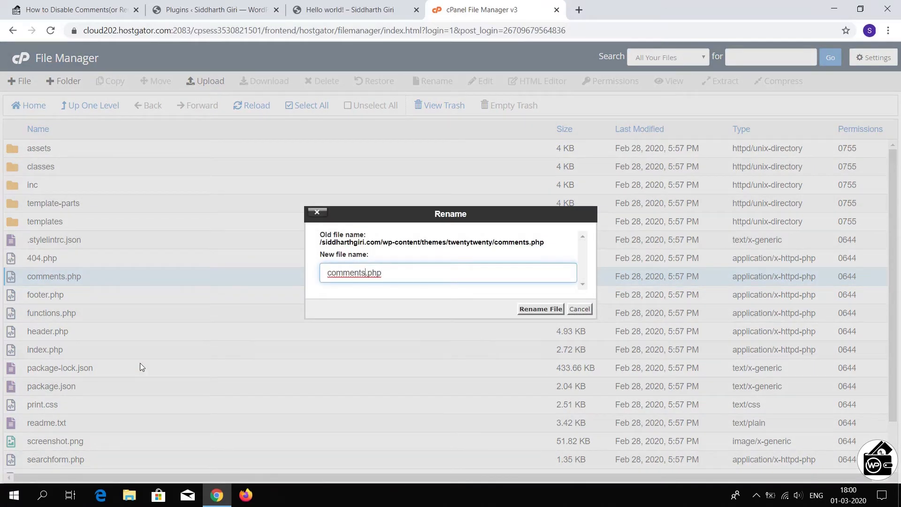
text(_disable)
click(532, 308)
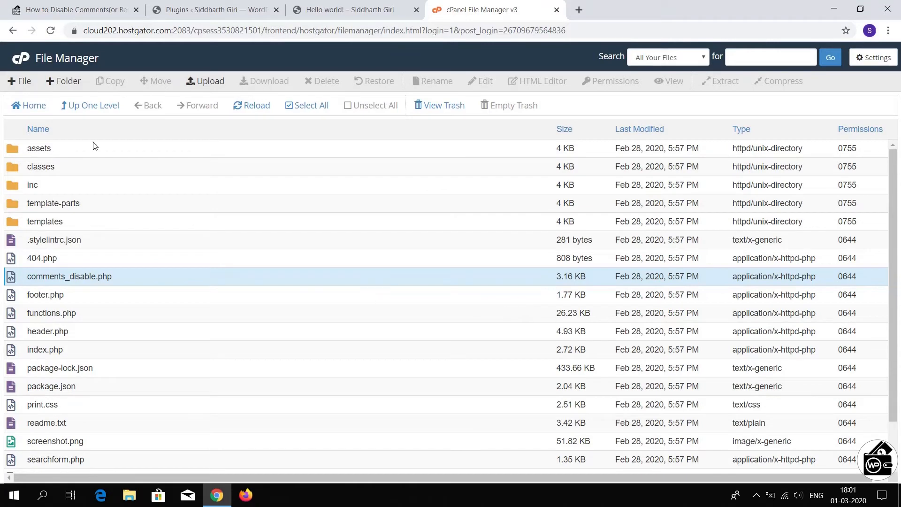
Step: Create an empty comments.php file in the twentytwenty theme folder and reload the "Hello world!" post to check it
click(20, 83)
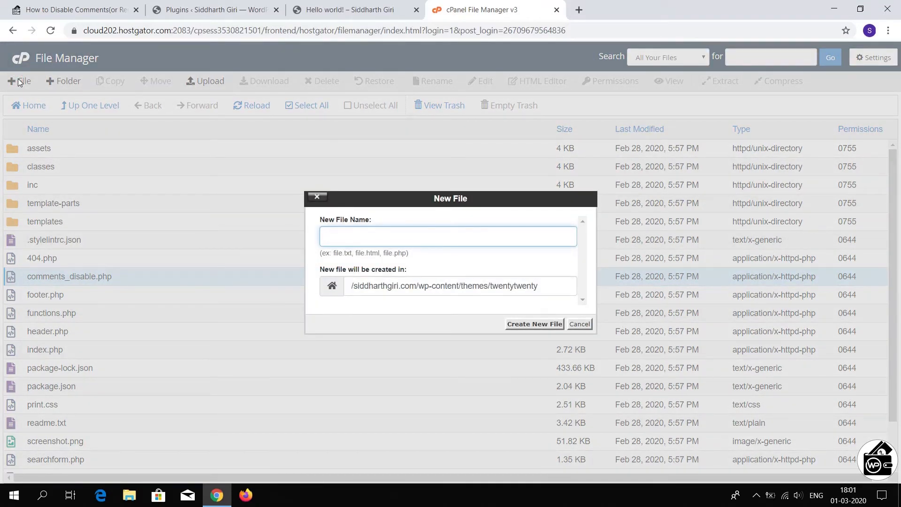
text(comments.php)
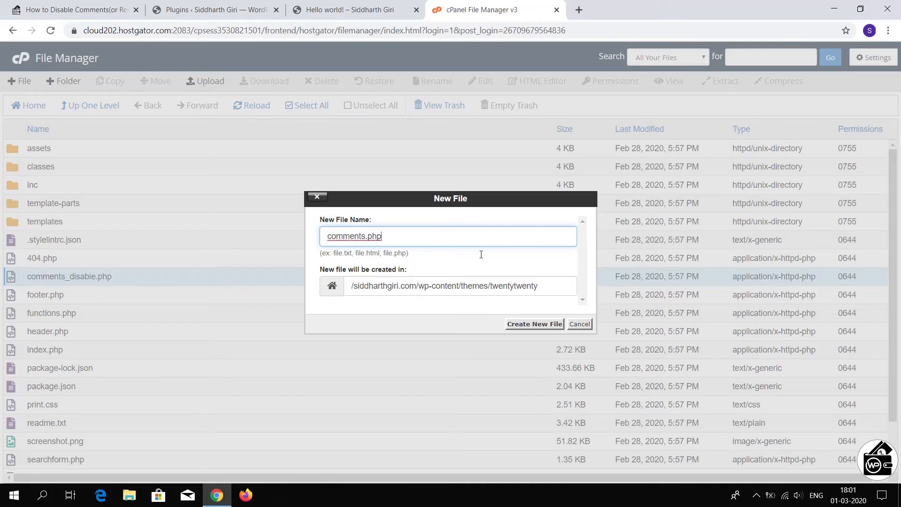
click(514, 324)
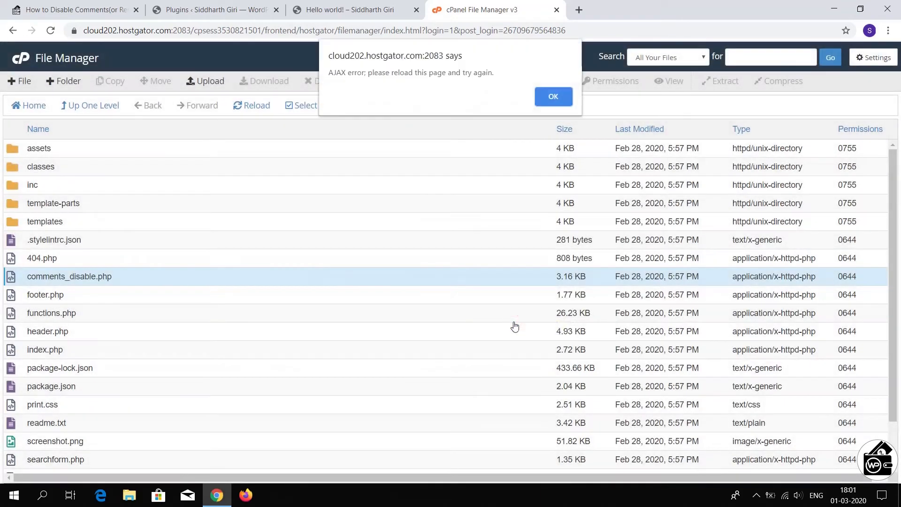
click(556, 98)
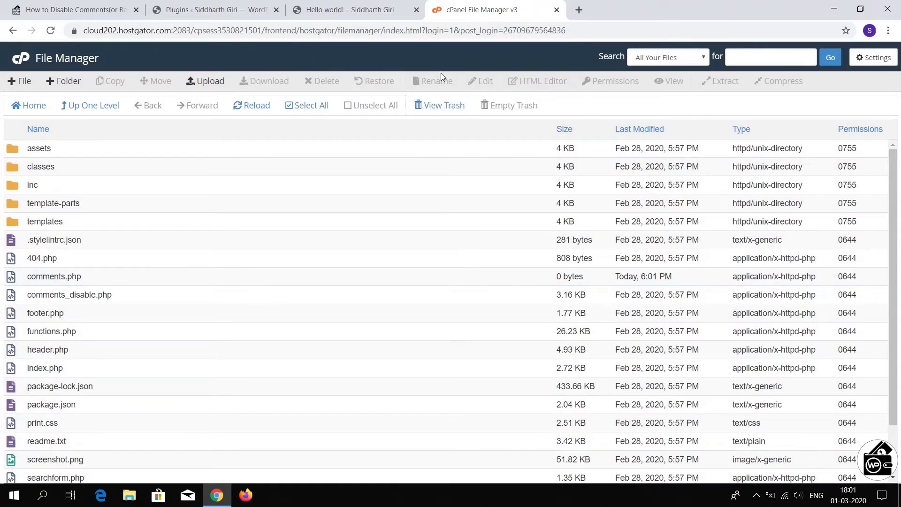
click(344, 7)
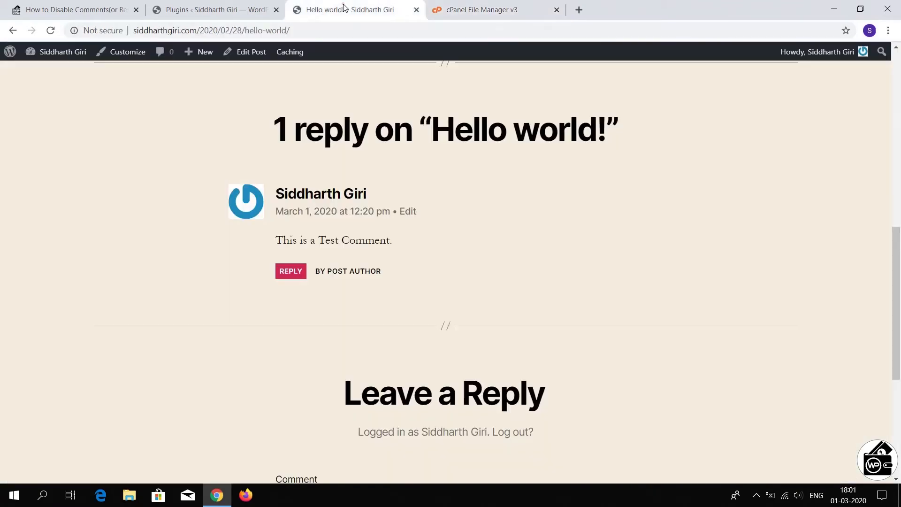
click(48, 33)
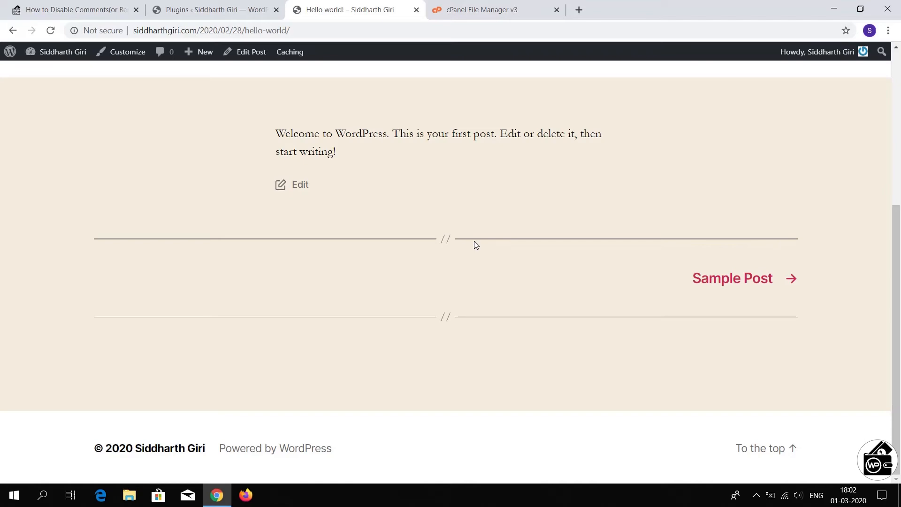
Step: Delete the empty comments.php file from the twentytwenty theme folder in the cPanel File Manager
click(493, 10)
right_click(54, 280)
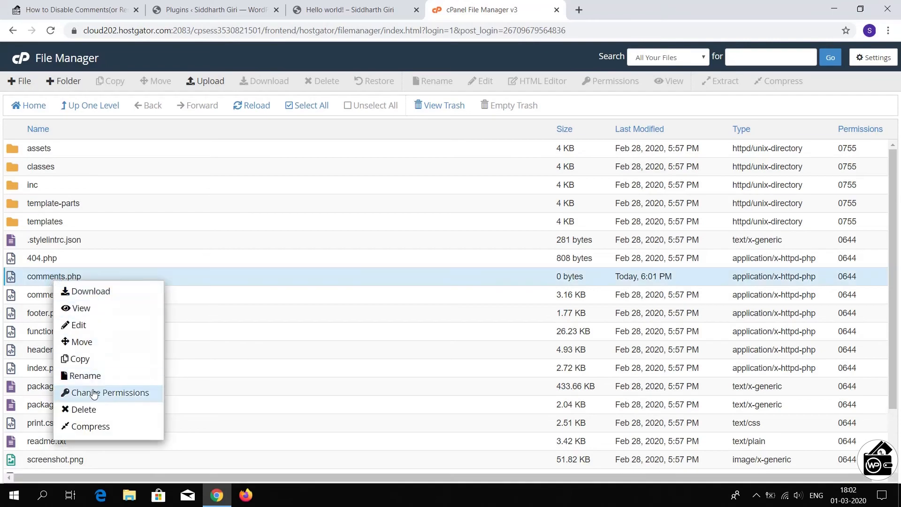
click(84, 409)
click(534, 302)
Step: Rename comments_disable.php back to comments.php and reload the "Hello world!" post to check its comment section
right_click(70, 287)
click(94, 374)
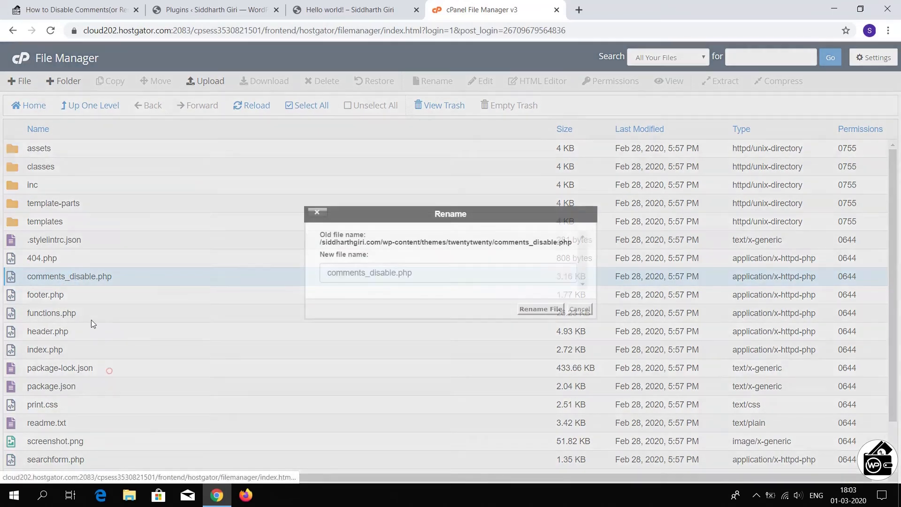
click(396, 274)
key(BackSpace)
key(BackSpace)
key(BackSpace)
key(BackSpace)
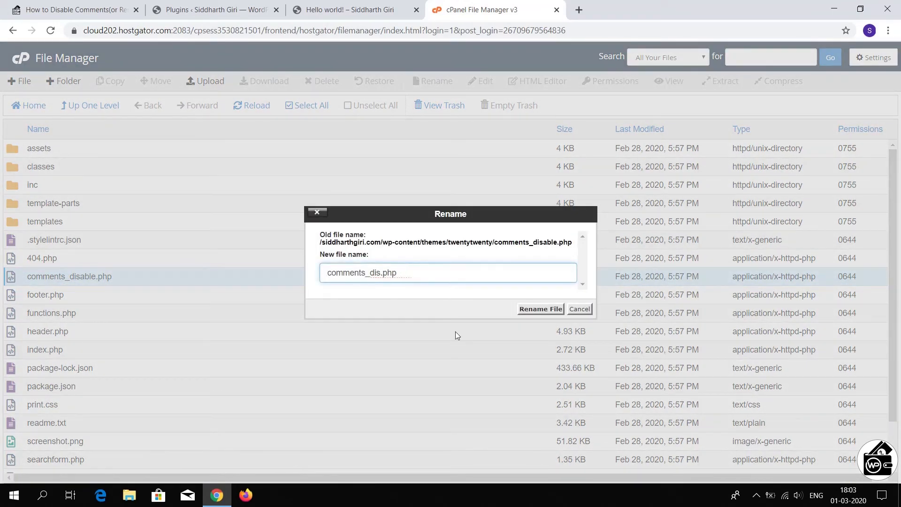
key(BackSpace)
key(BackSpace)
key(BackSpace)
key(BackSpace)
click(532, 310)
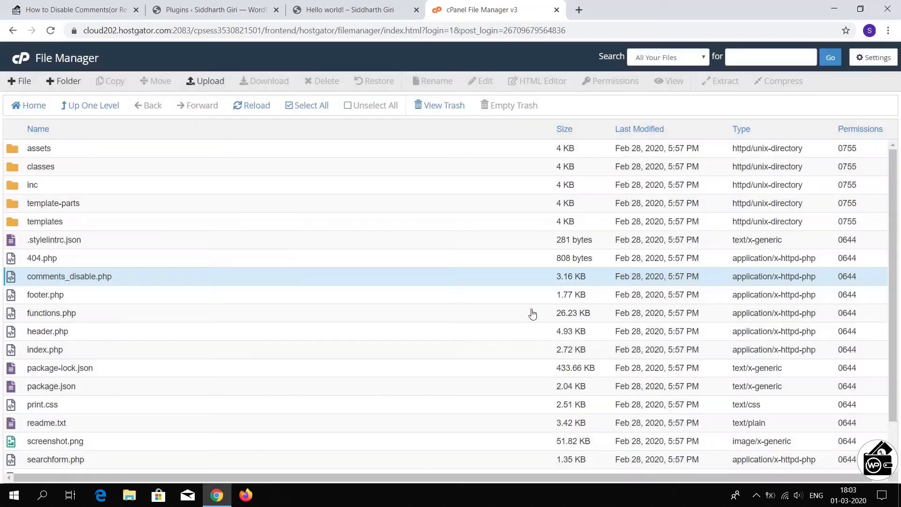
click(349, 9)
click(50, 31)
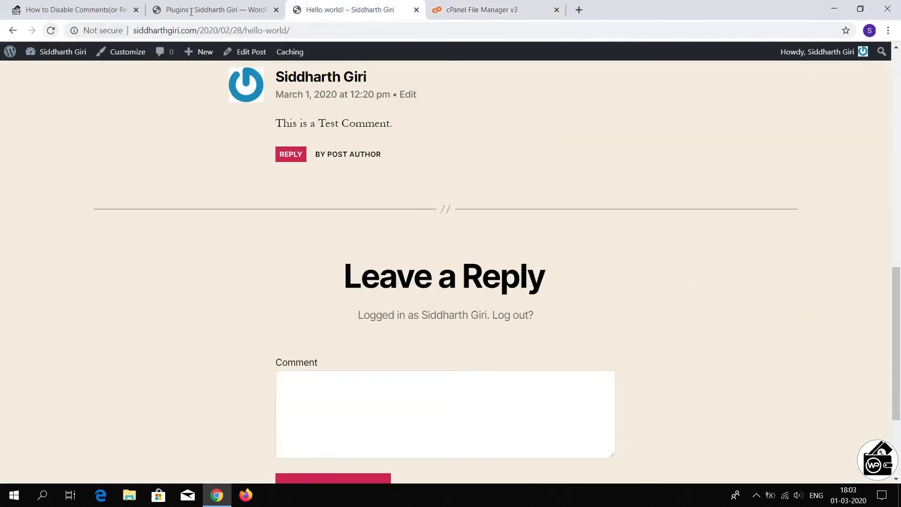
Step: Return to the WordPress admin and open the Discussion settings
click(261, 4)
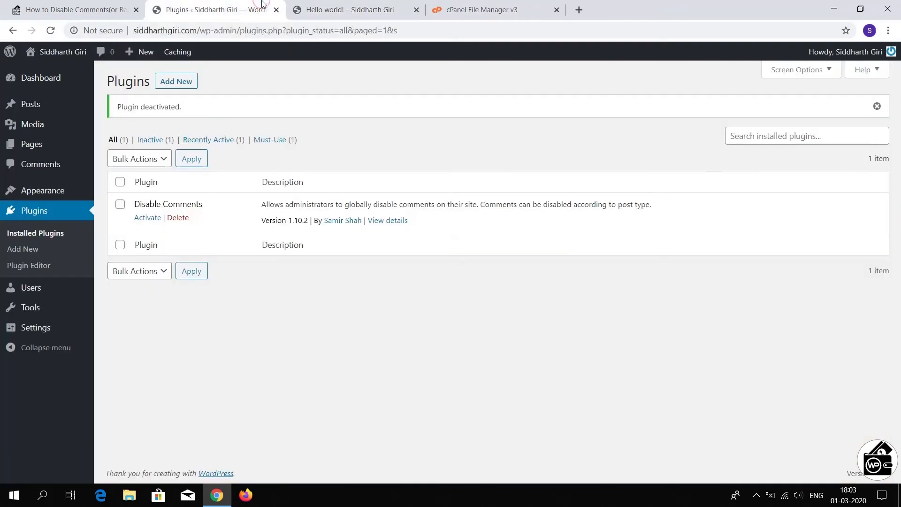
mouse_move(76, 326)
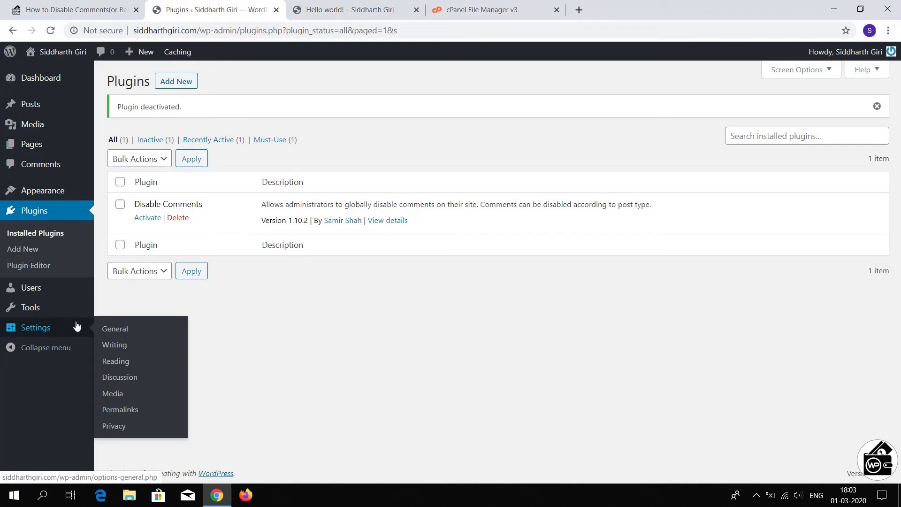
click(126, 382)
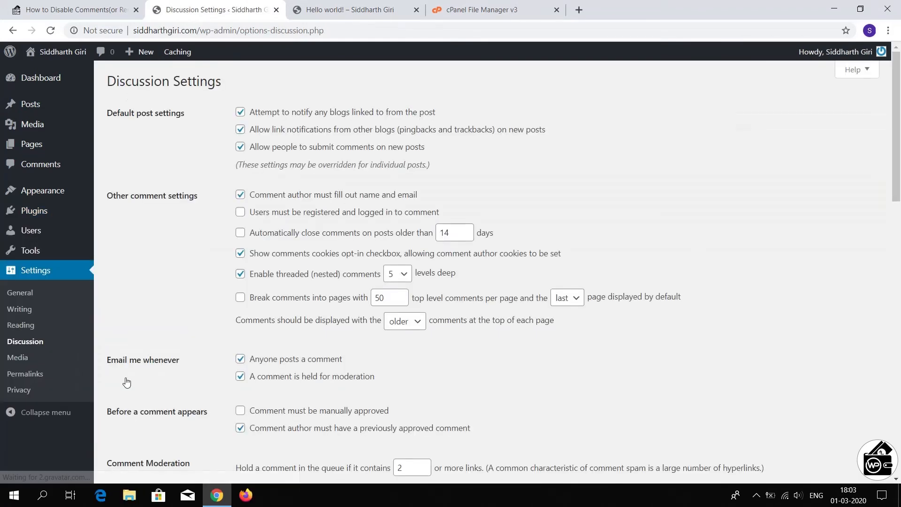
Step: Disallow comment submission on new posts and enable automatic closing of comments on posts older than 14 days
click(242, 148)
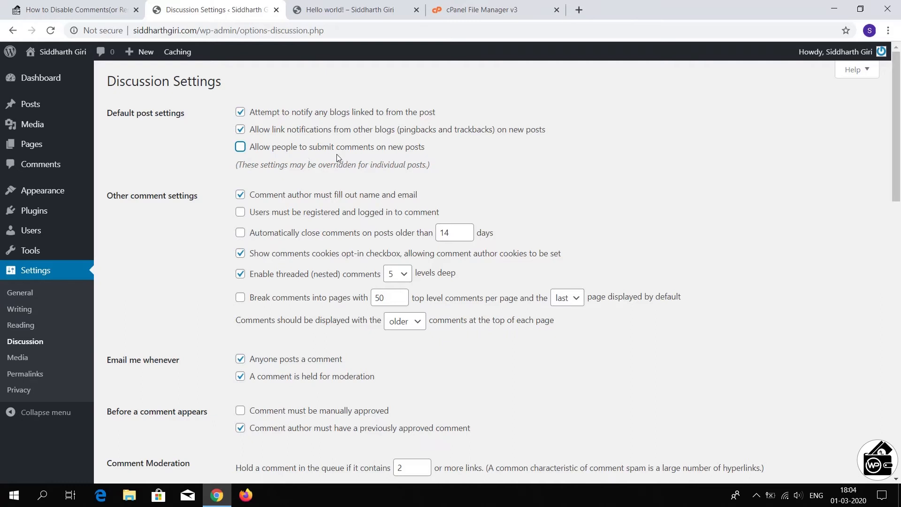
click(240, 234)
drag(452, 233, 426, 233)
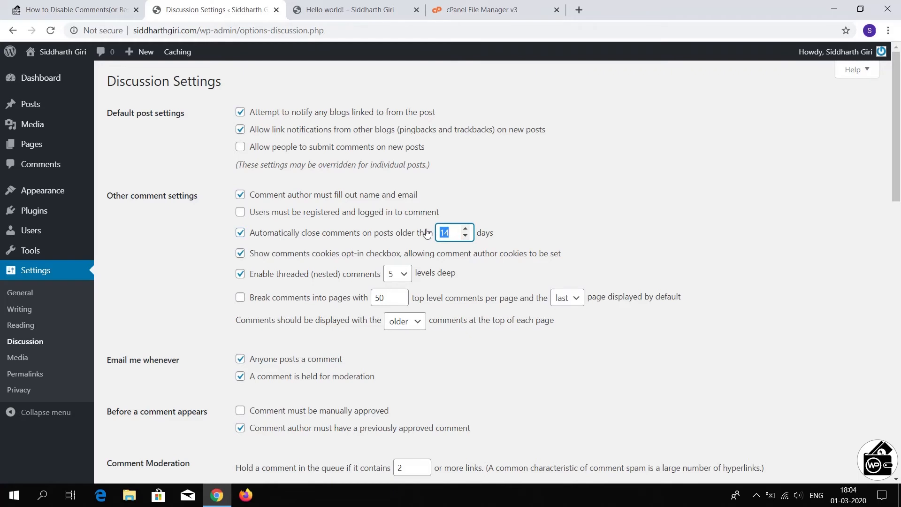
click(514, 234)
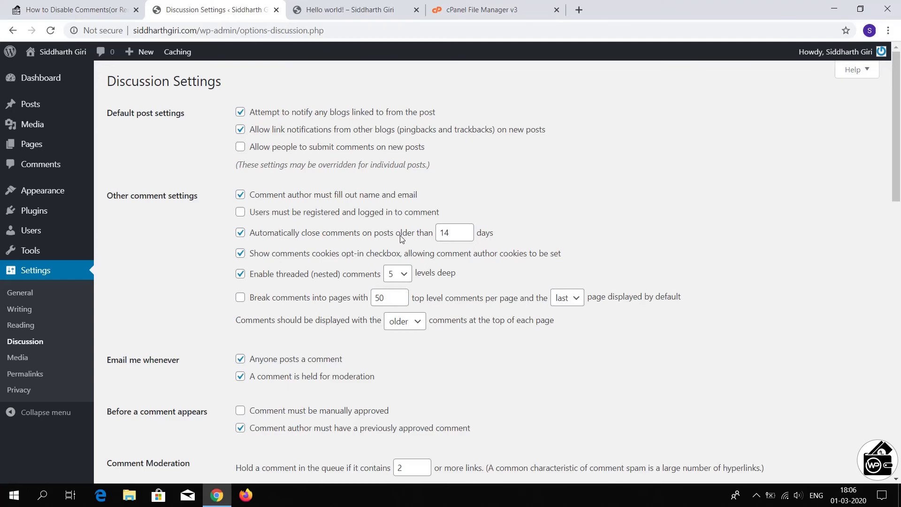
scroll(402, 239, down, 15)
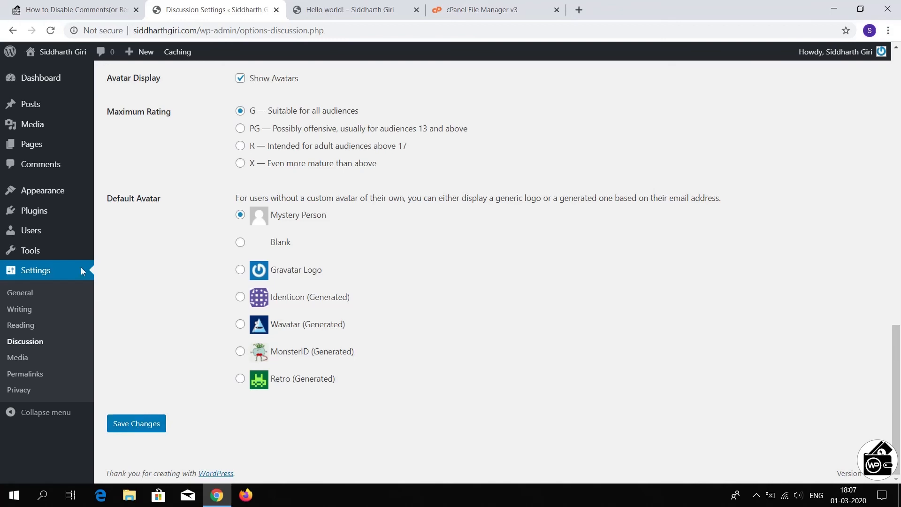
Step: Open the list of all posts, select every post for bulk editing and set Comments to Do not allow
mouse_move(40, 114)
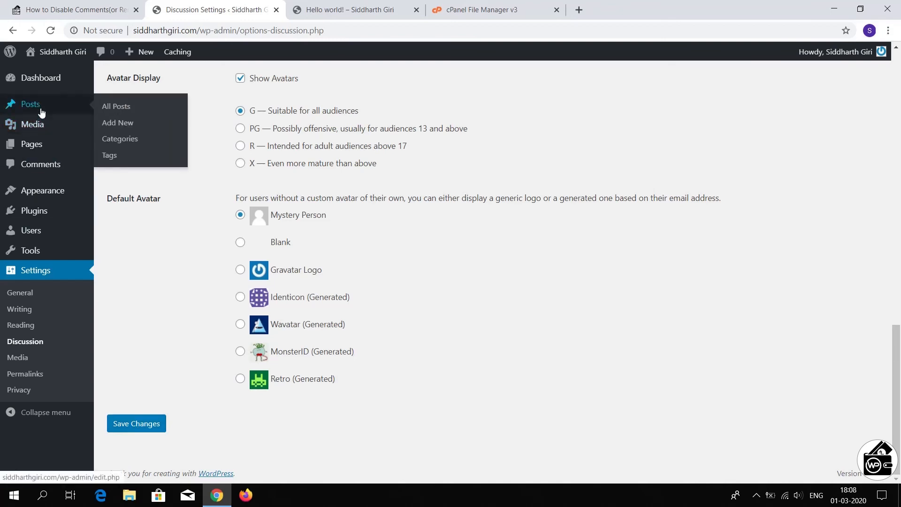
click(122, 111)
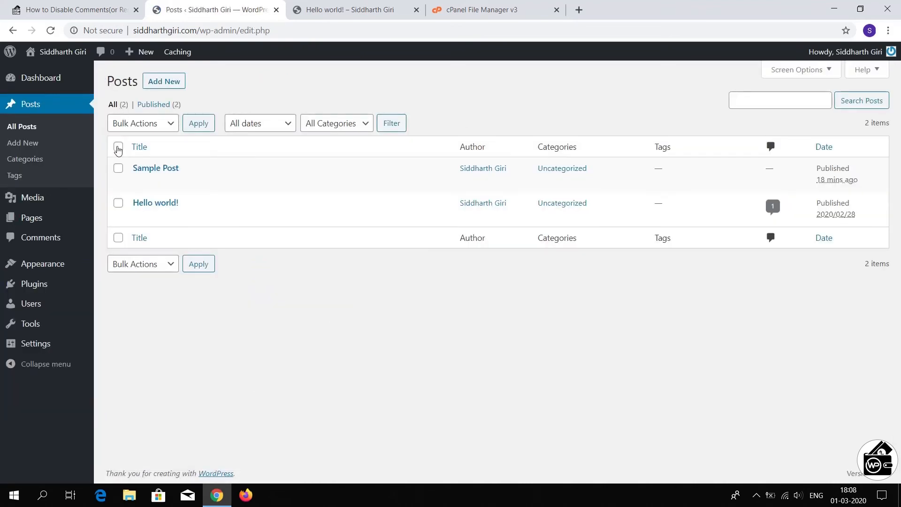
click(118, 148)
click(171, 124)
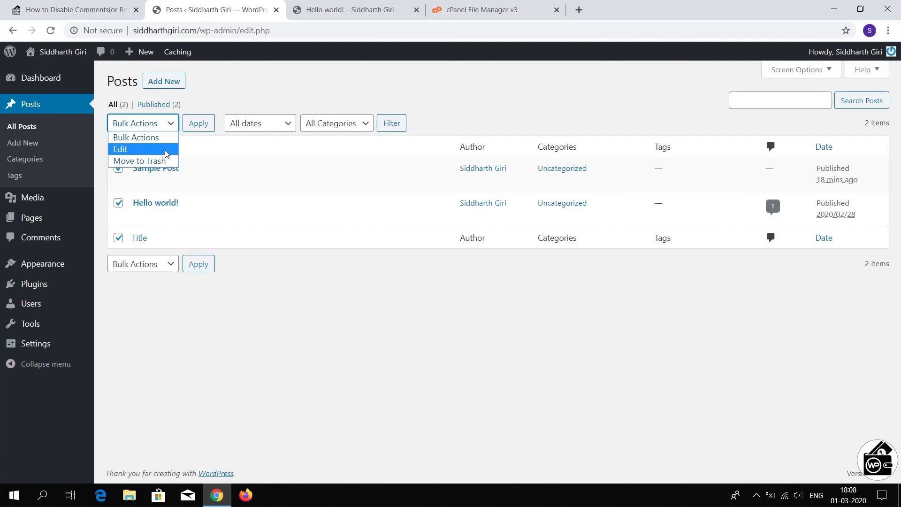
click(166, 153)
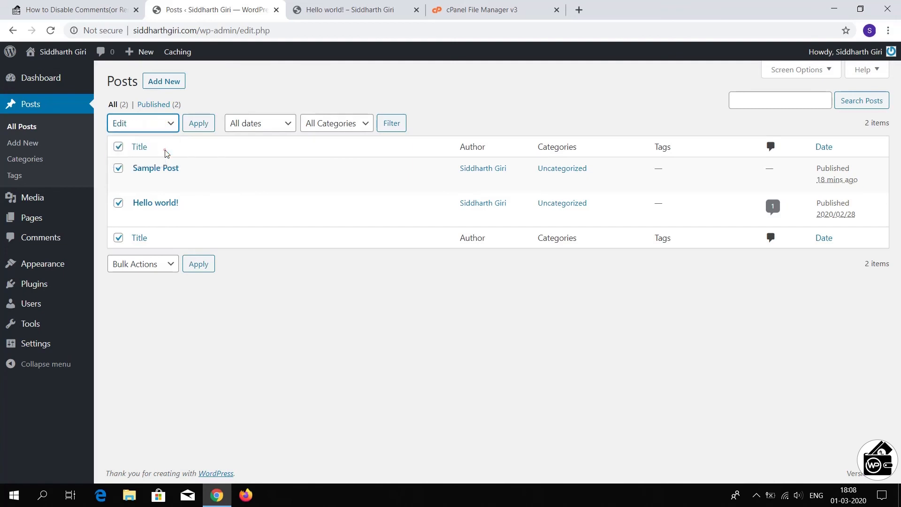
click(210, 125)
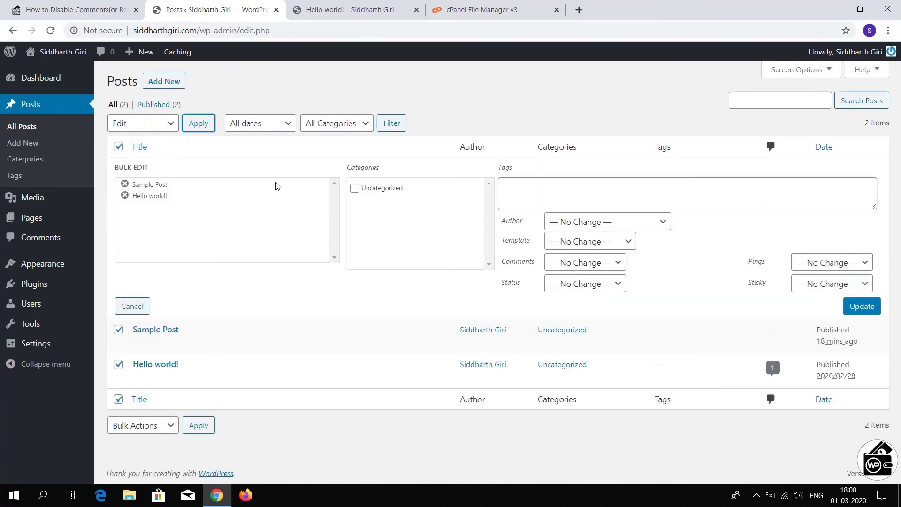
click(604, 261)
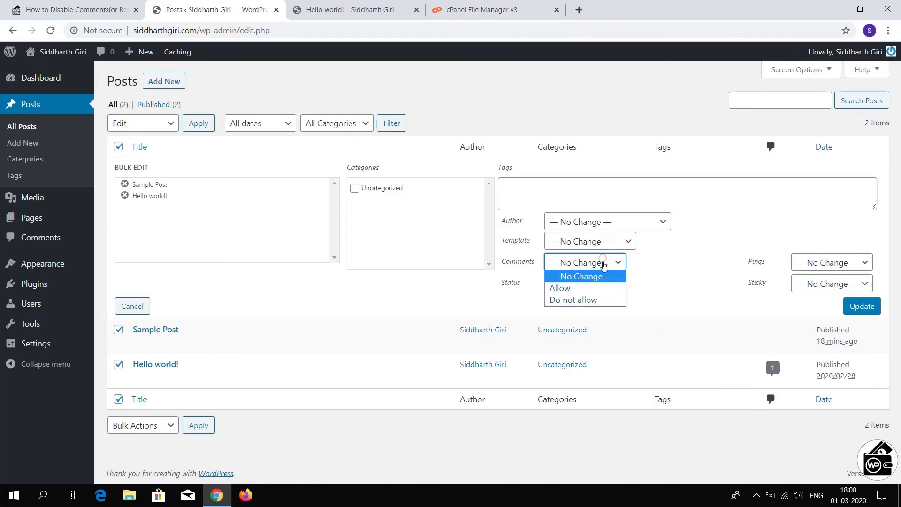
click(603, 301)
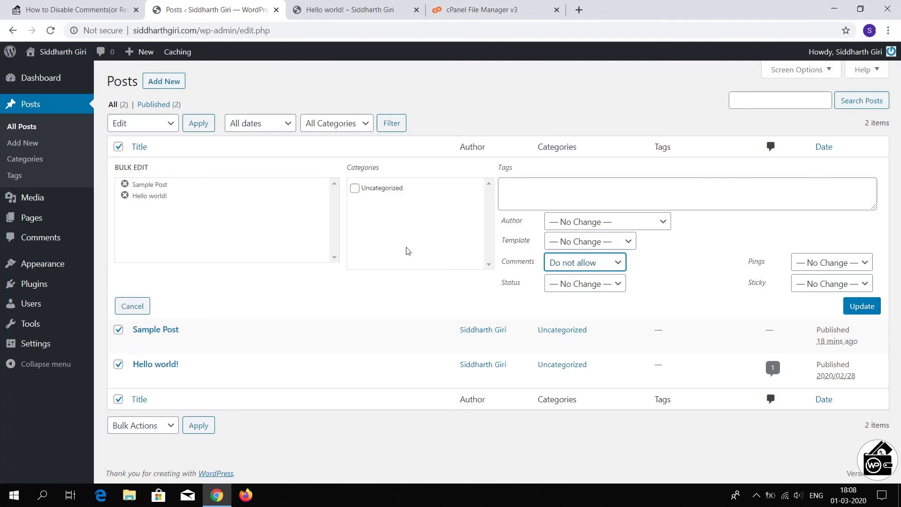
Step: Open the screen options of the posts list and select the number of items per page for editing
click(812, 71)
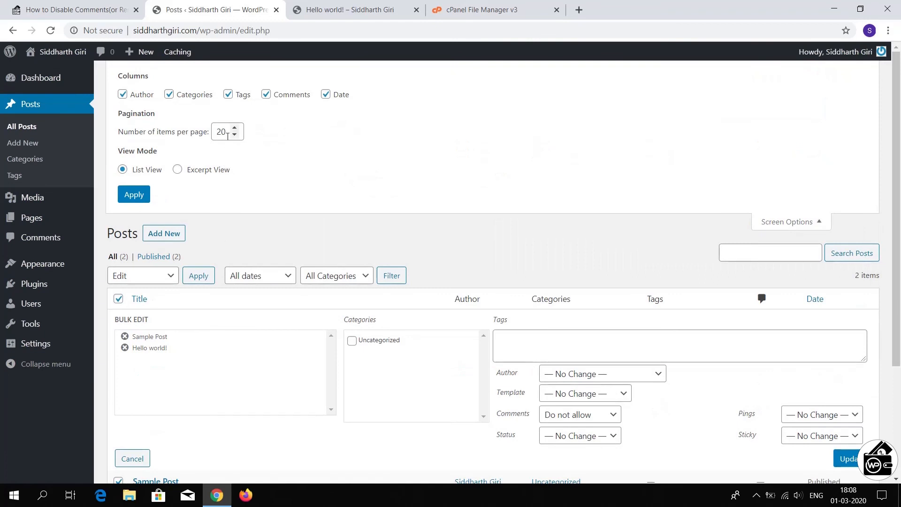
drag(228, 136, 218, 133)
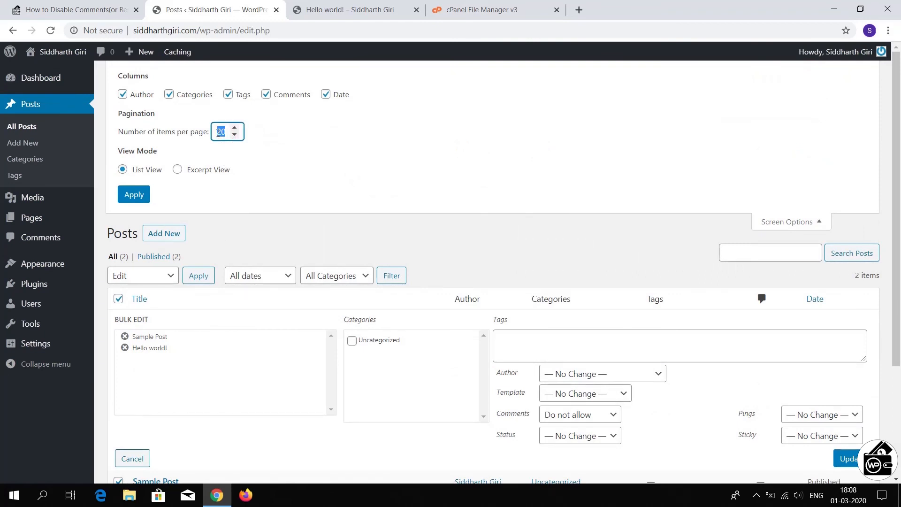